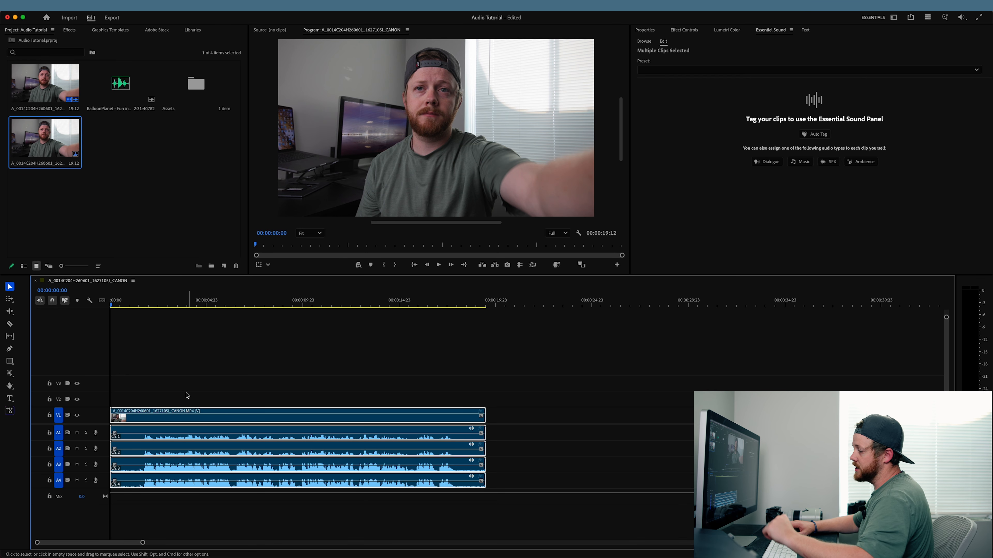
- Unlink the interview clip's audio from its video and delete the audio channels on tracks A1, A2 and A3
click(152, 389)
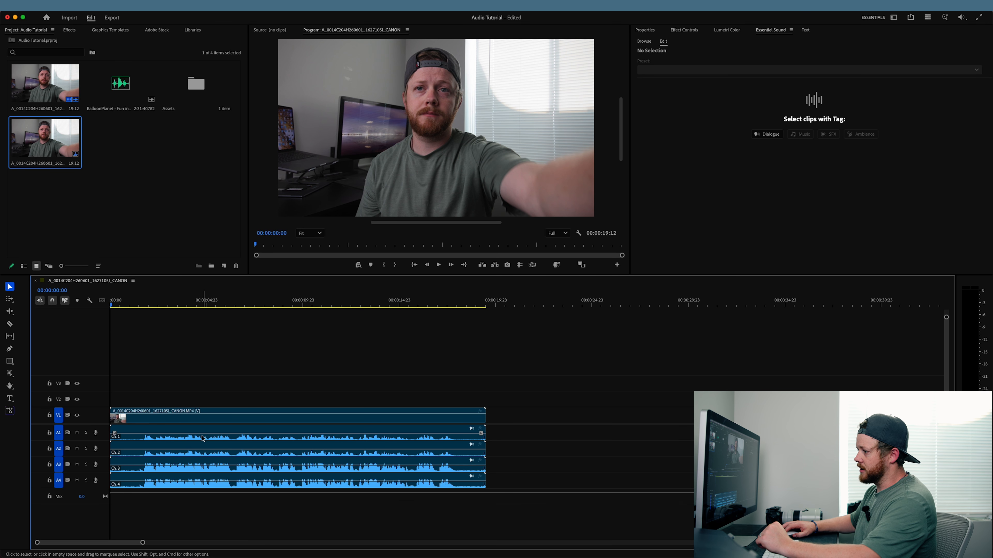
click(163, 439)
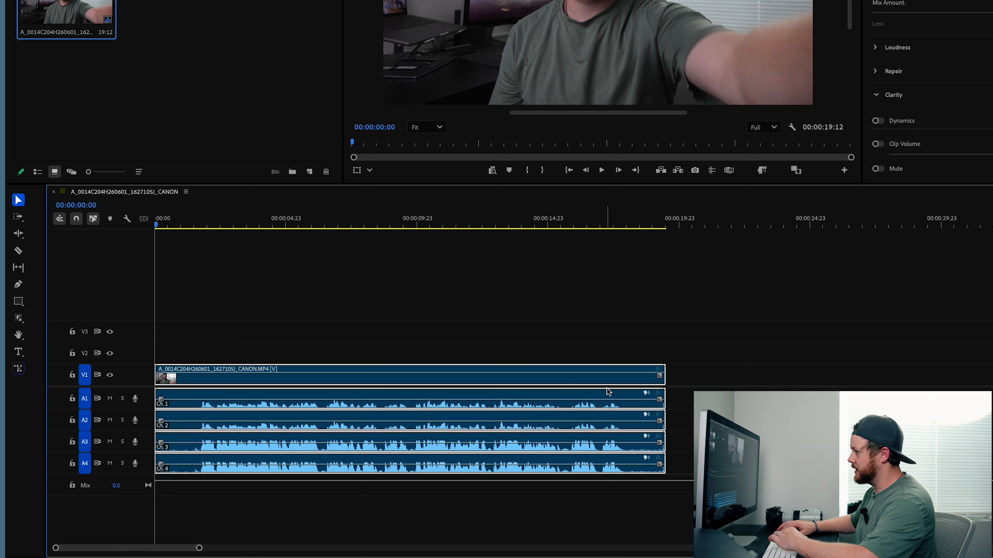
click(680, 407)
drag(688, 398, 607, 446)
key(Delete)
- Move the remaining channel 4 audio up to track A1 and link it with the video clip
drag(320, 463, 330, 420)
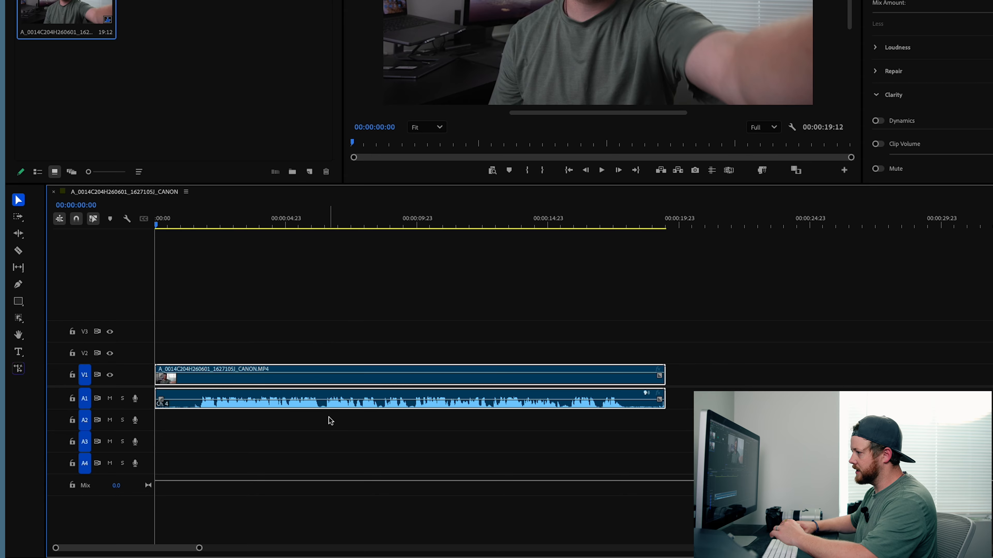
key(ctrl+l)
- Play the dialogue from about three seconds in and apply the Fill Right with Left effect to its audio
click(239, 224)
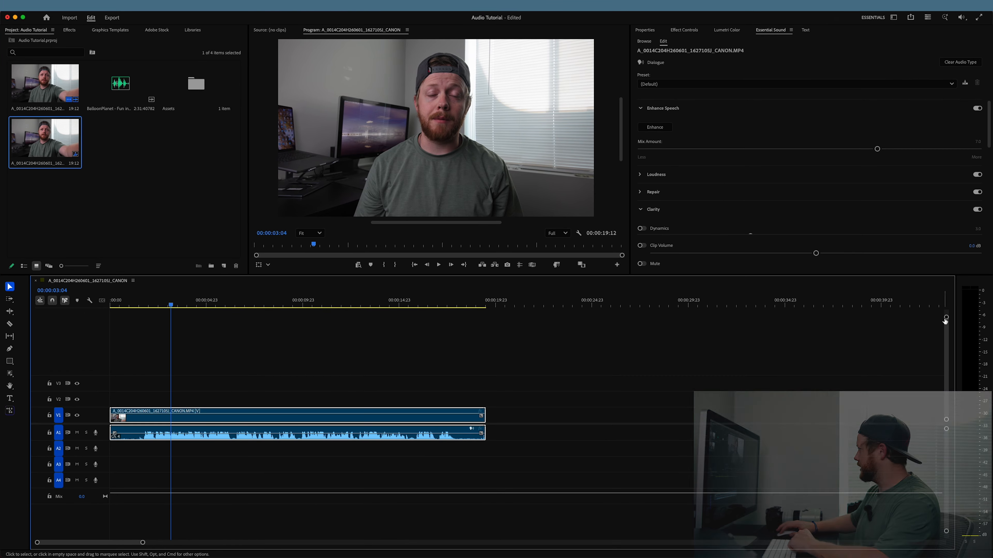
key(space)
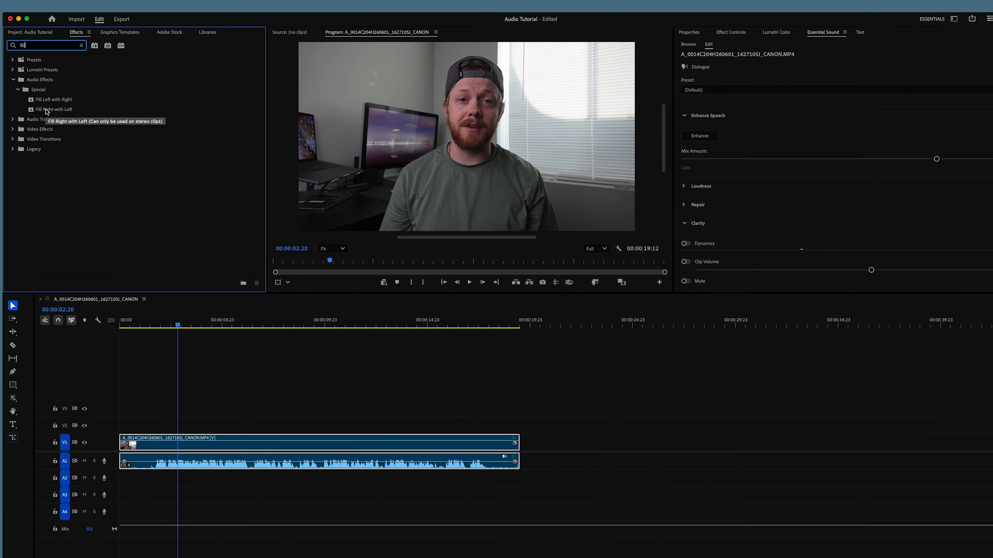
drag(89, 169, 199, 433)
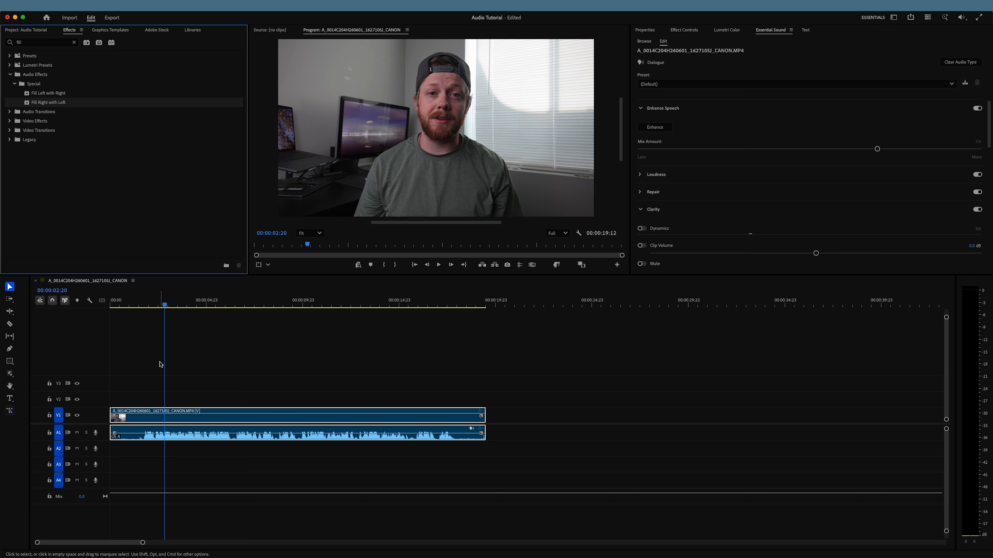
click(176, 376)
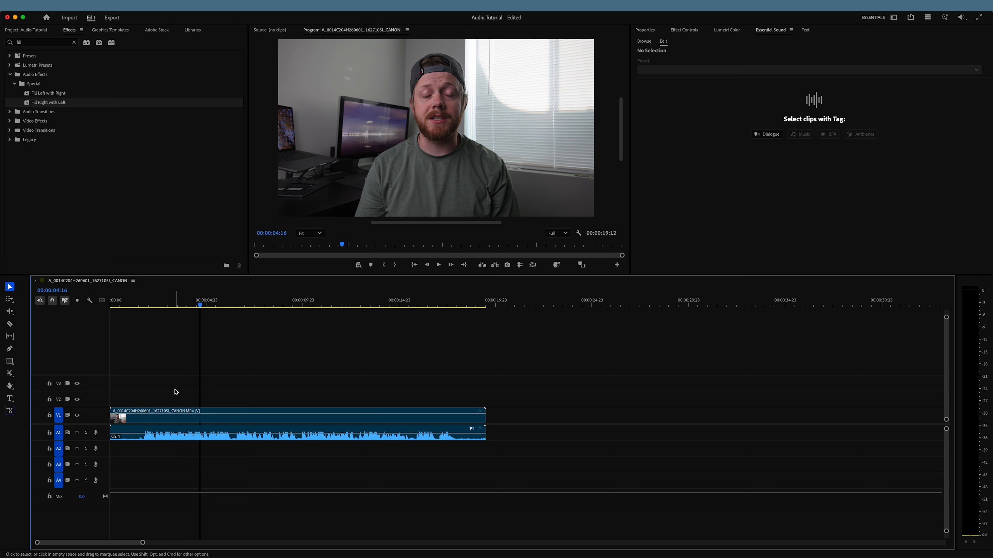
- Apply the Balanced Low Tone Voice dialogue preset to the clip and play the result from about two seconds in
click(175, 421)
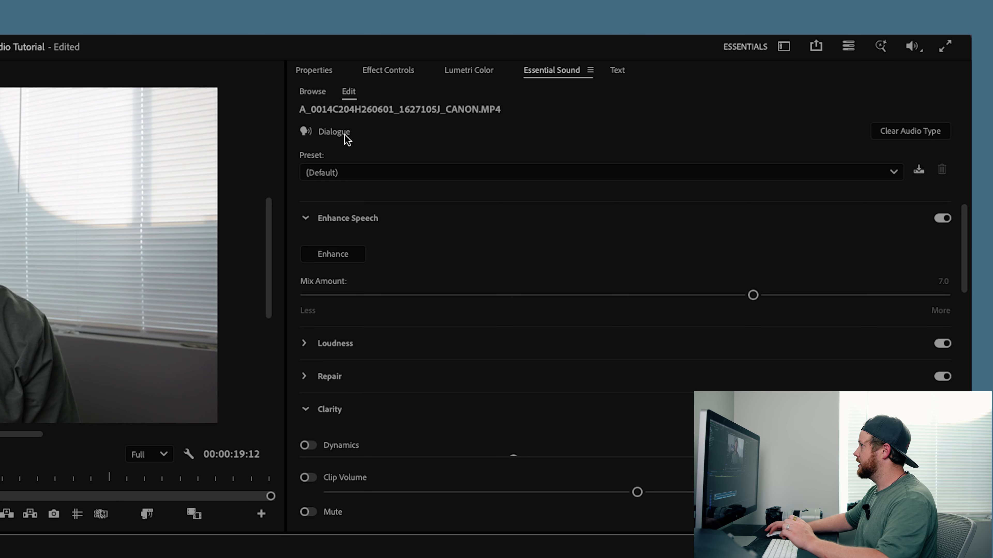
click(348, 180)
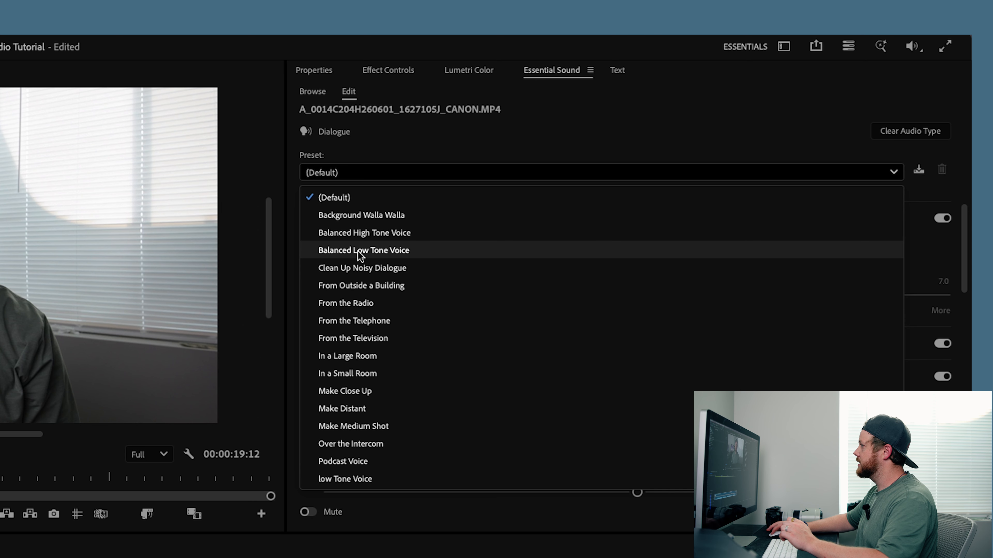
click(337, 253)
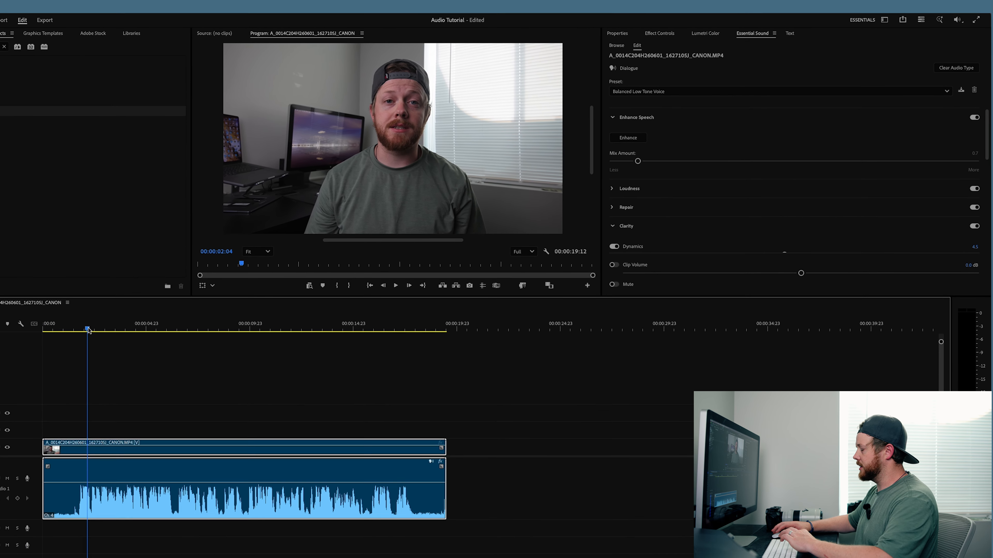
key(space)
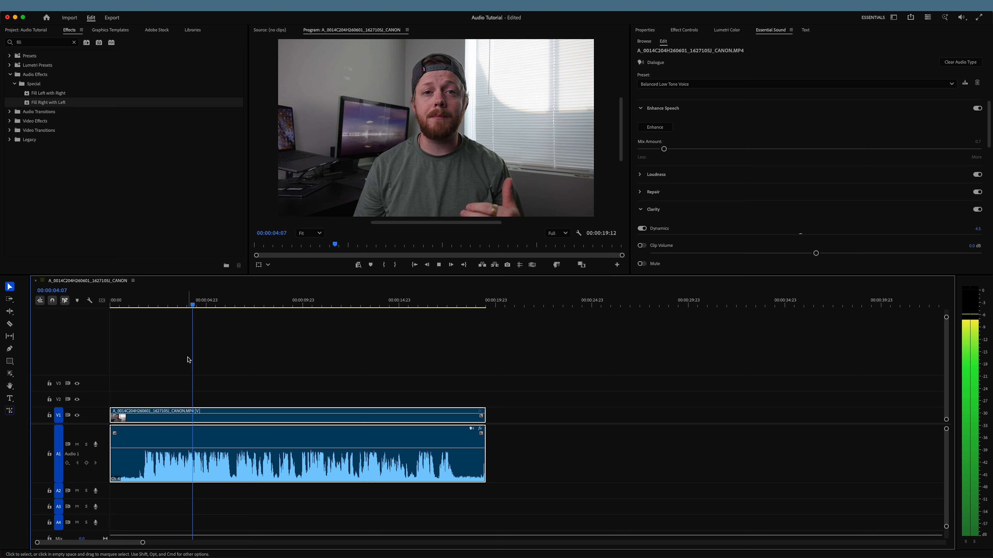
key(space)
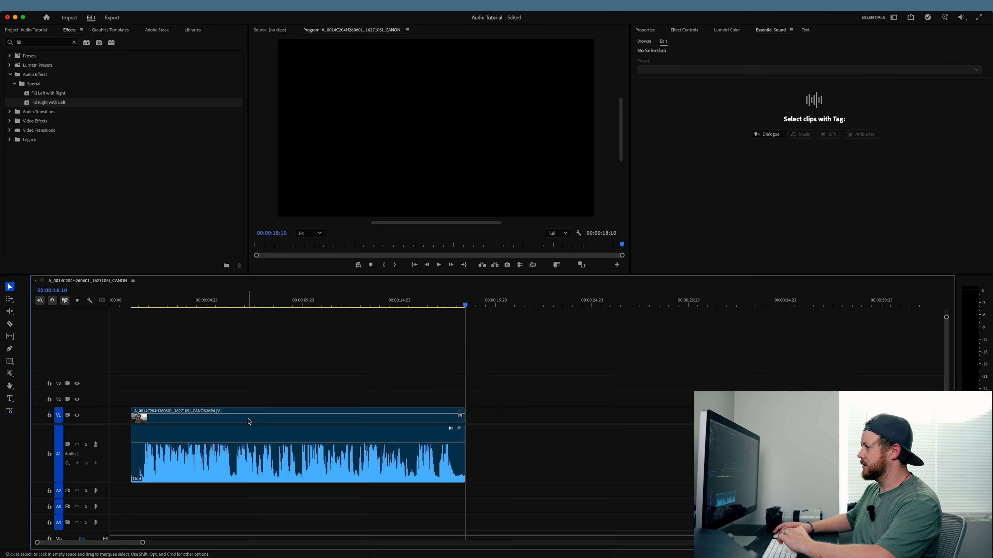
- Search the effects for "denoi" and apply DeNoise to the dialogue clip on track A1
click(249, 421)
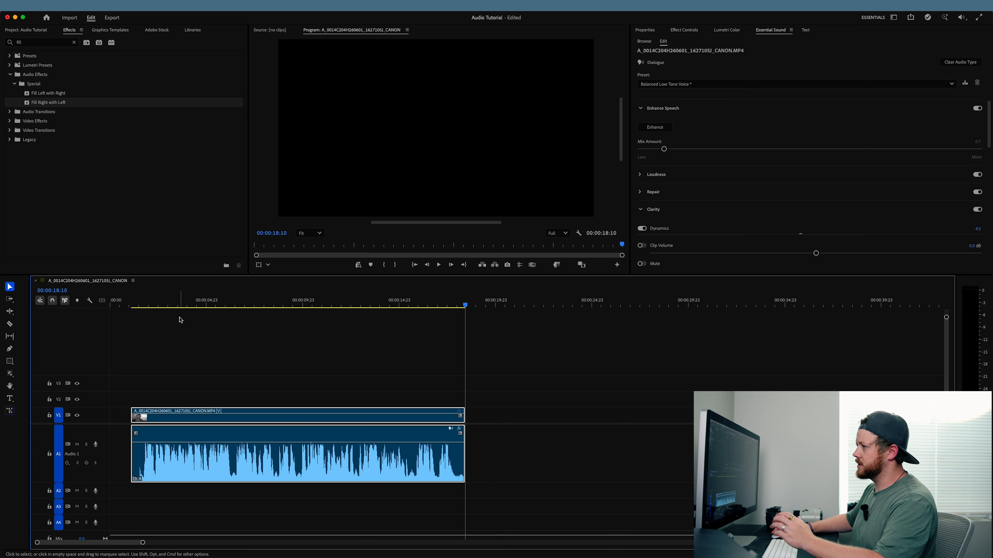
click(187, 304)
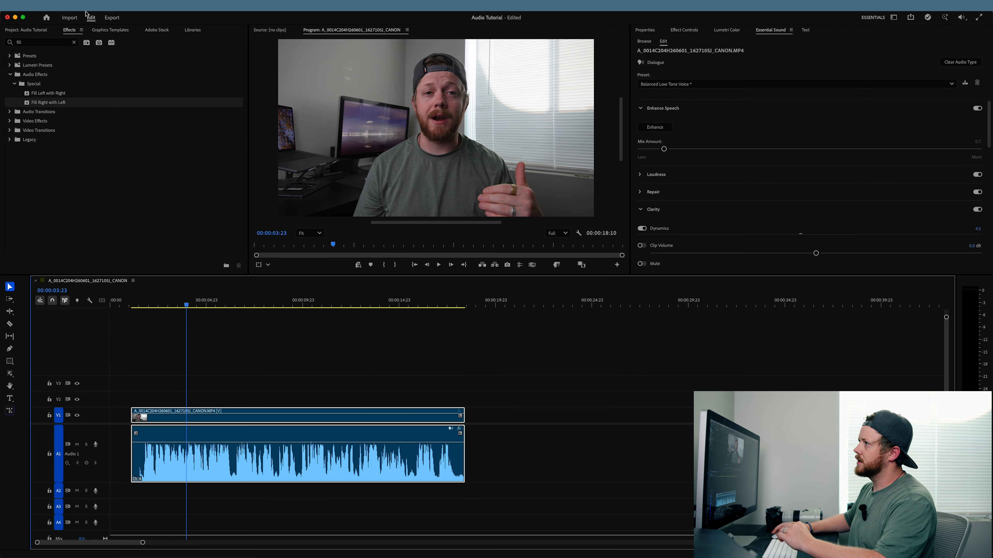
click(73, 44)
click(36, 46)
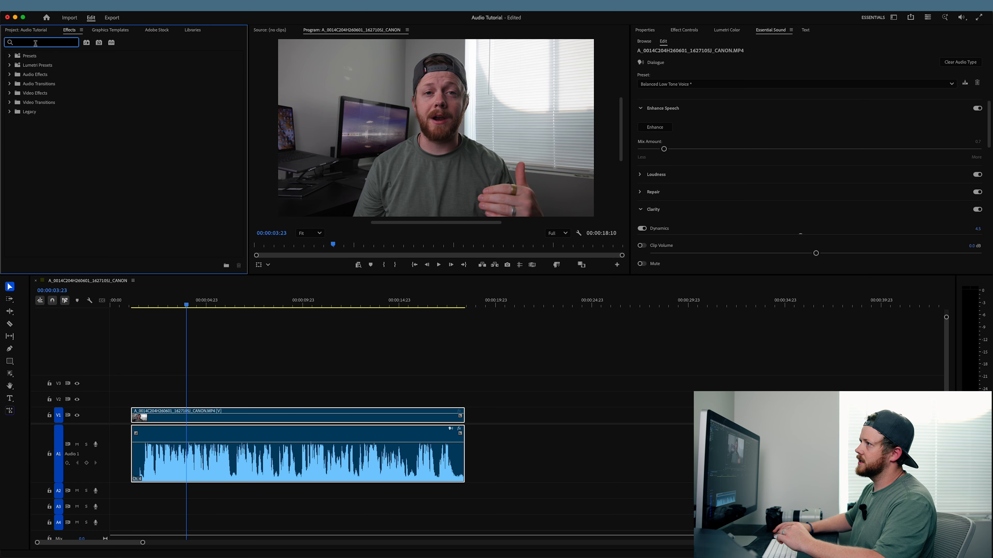
text(den)
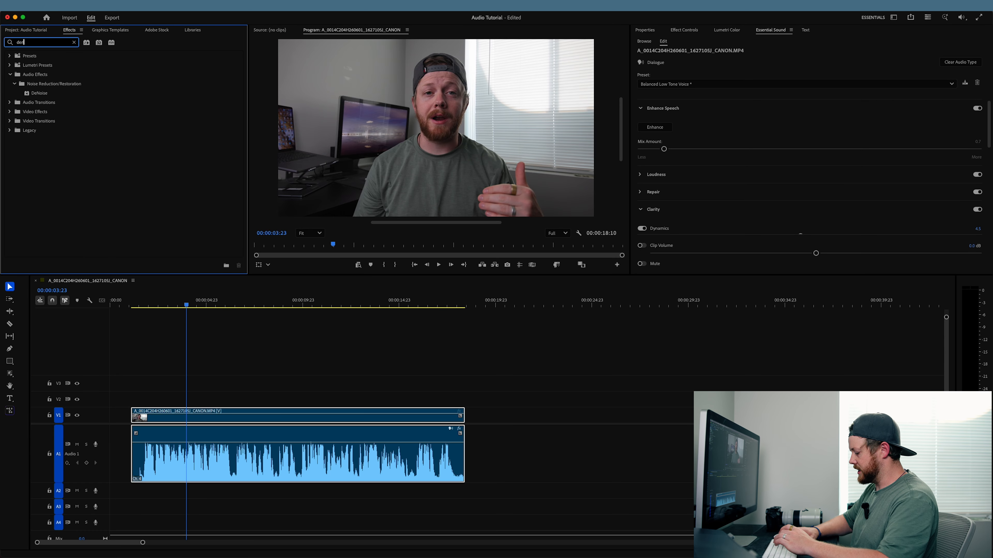
text(oi)
drag(39, 94, 222, 451)
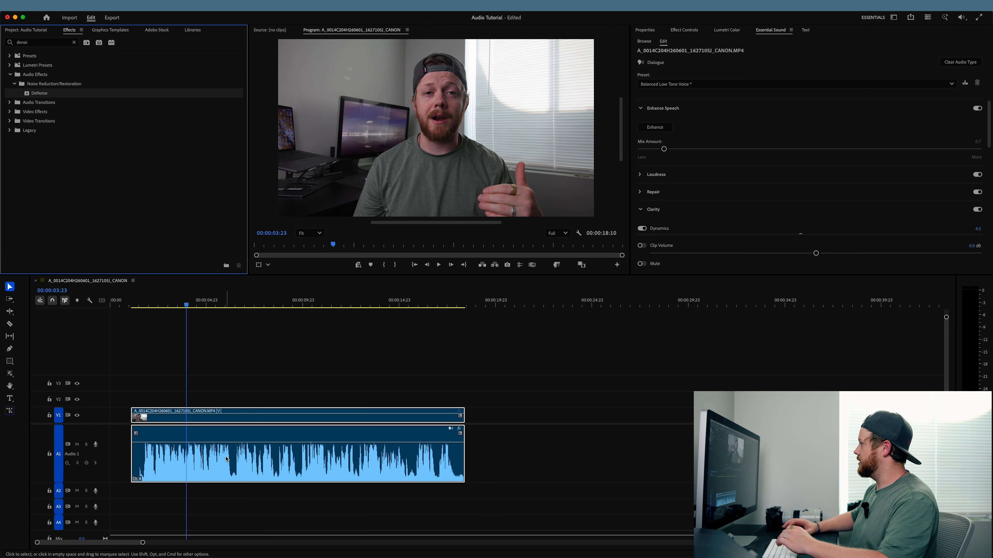
- Set the DeNoise amount on the dialogue clip to 15% in the effect's custom setup
click(684, 30)
scroll(678, 120, down, 10)
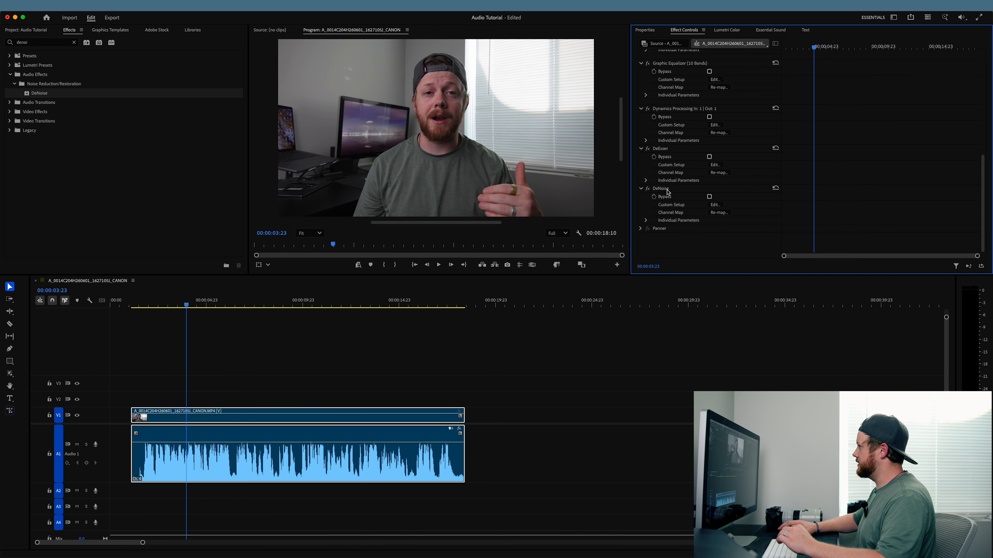
click(716, 207)
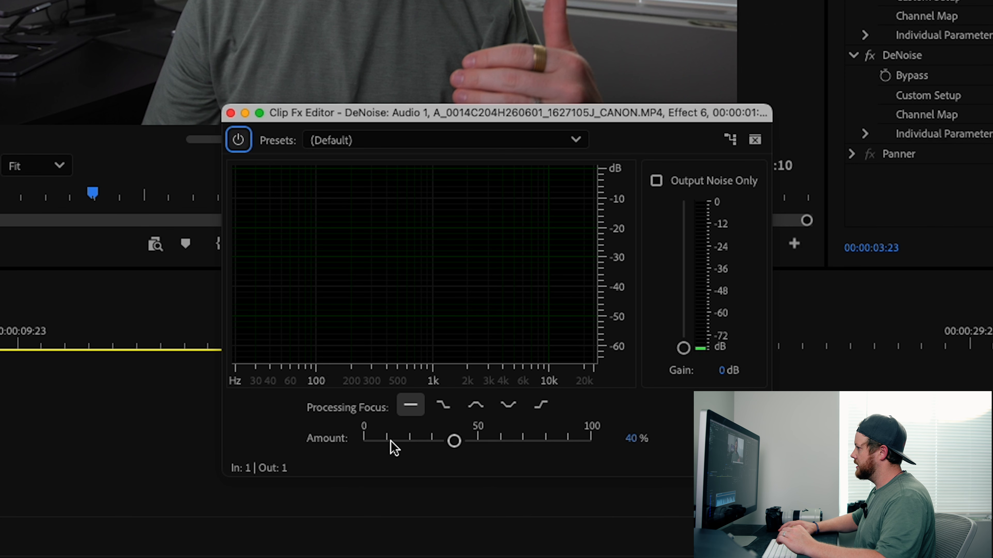
click(398, 441)
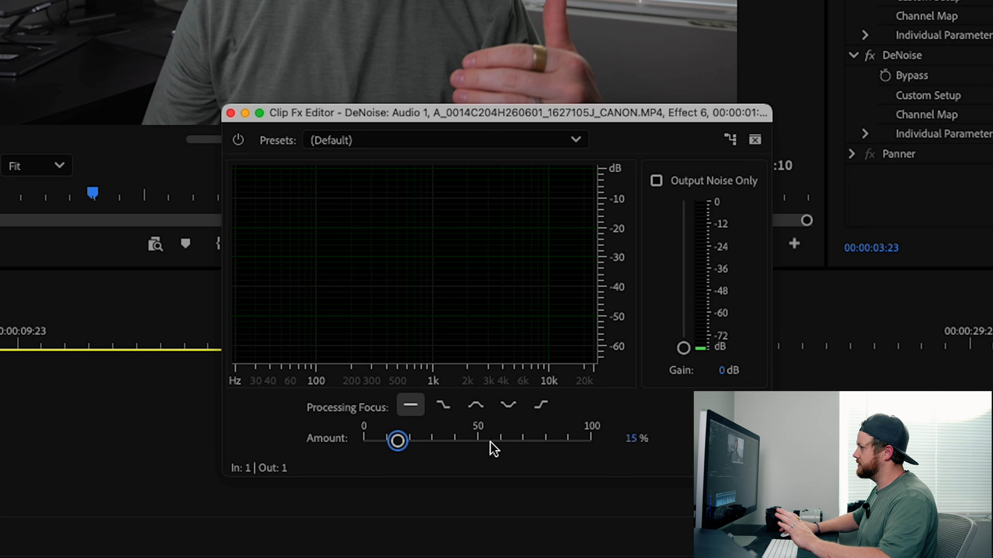
click(230, 114)
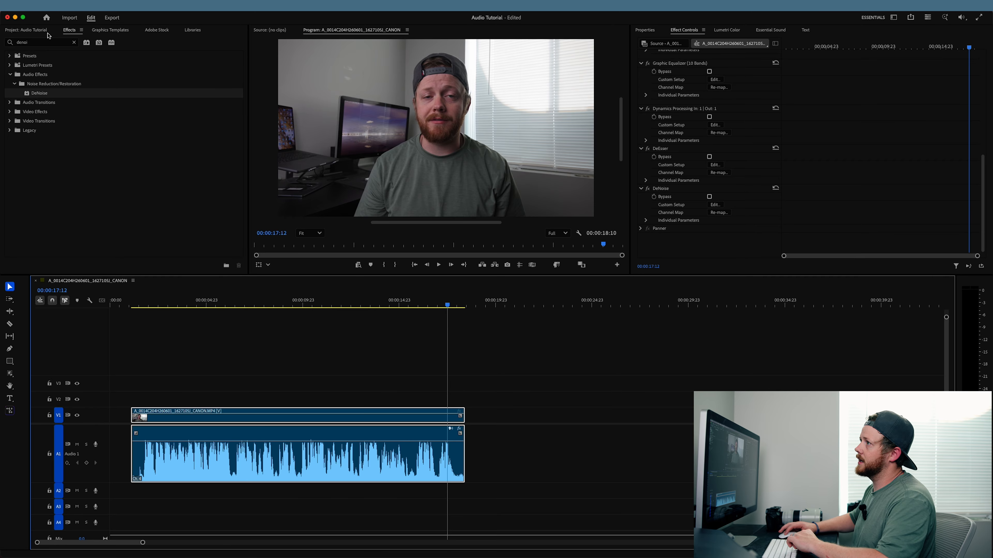
- Place the BalloonPlanet - Fun in the Sun music on track A2, aligned with the dialogue's start, and expand the track
click(40, 31)
click(121, 98)
drag(119, 96, 133, 494)
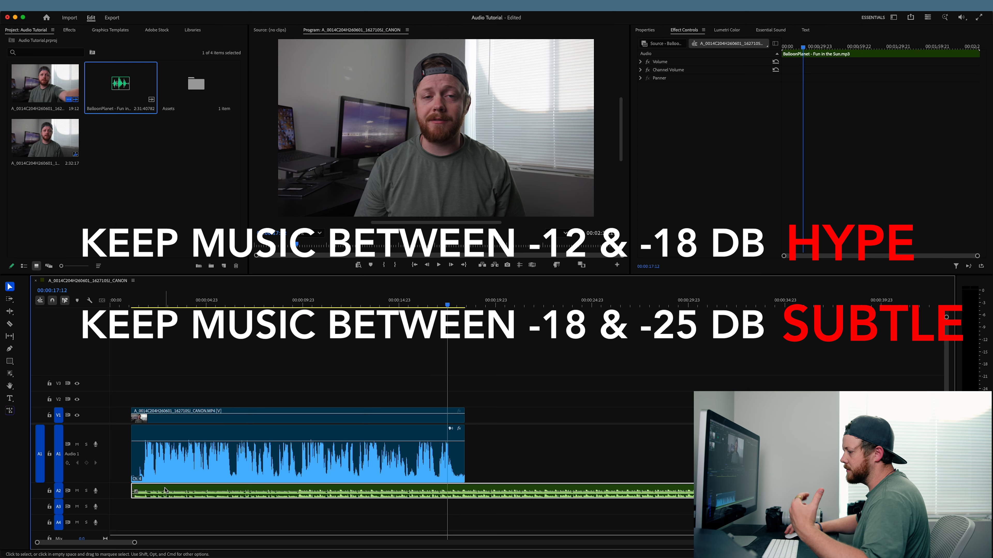
double_click(104, 499)
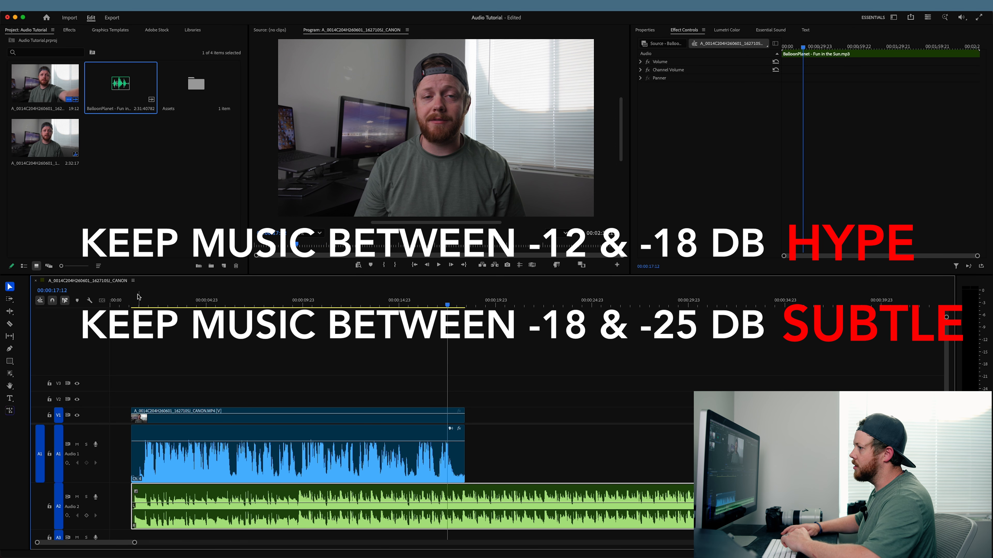
- Disable the dialogue clip and play the music alone from its start to check its level
click(160, 465)
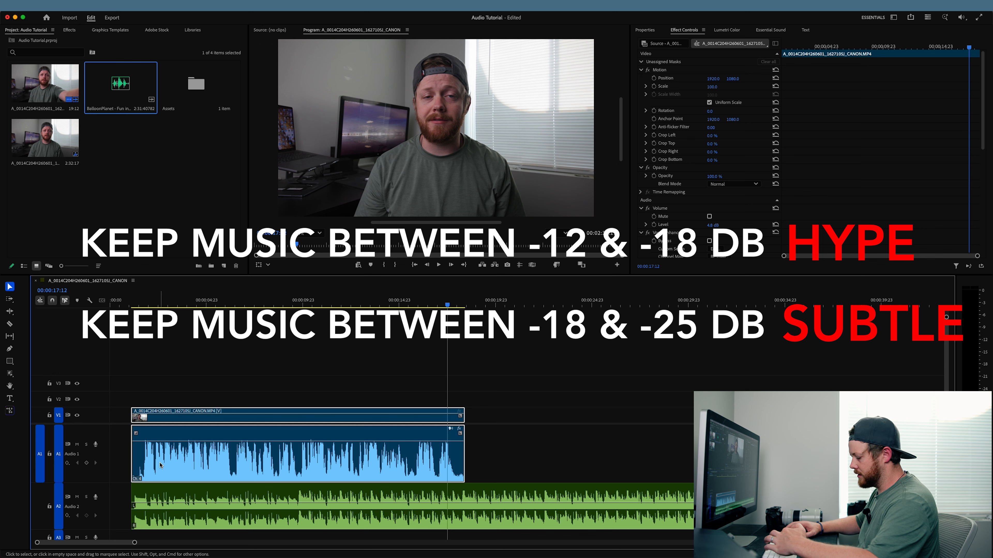
key(shift+e)
click(130, 308)
key(space)
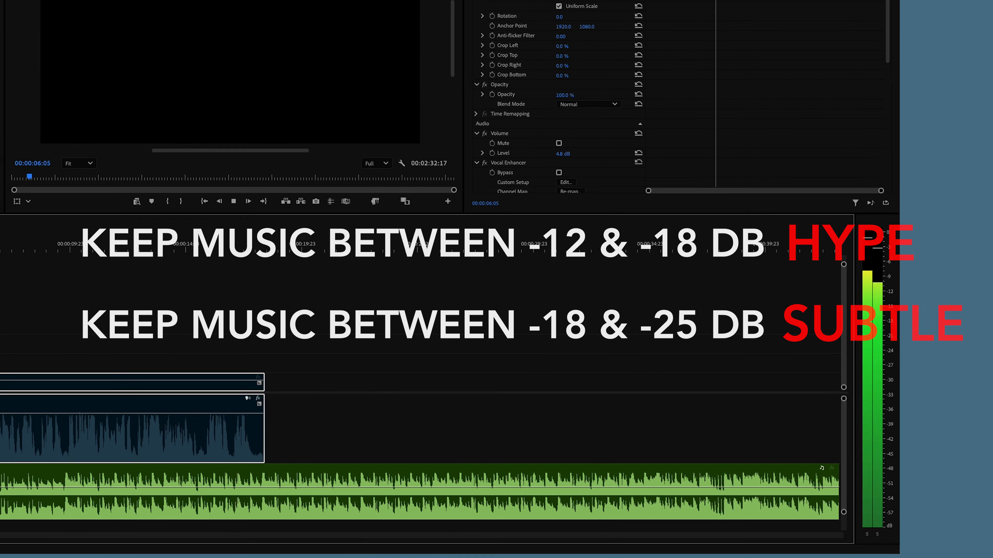
key(space)
- Lower the volume line of the music clip on A2 and play it to check the level
drag(156, 488, 156, 493)
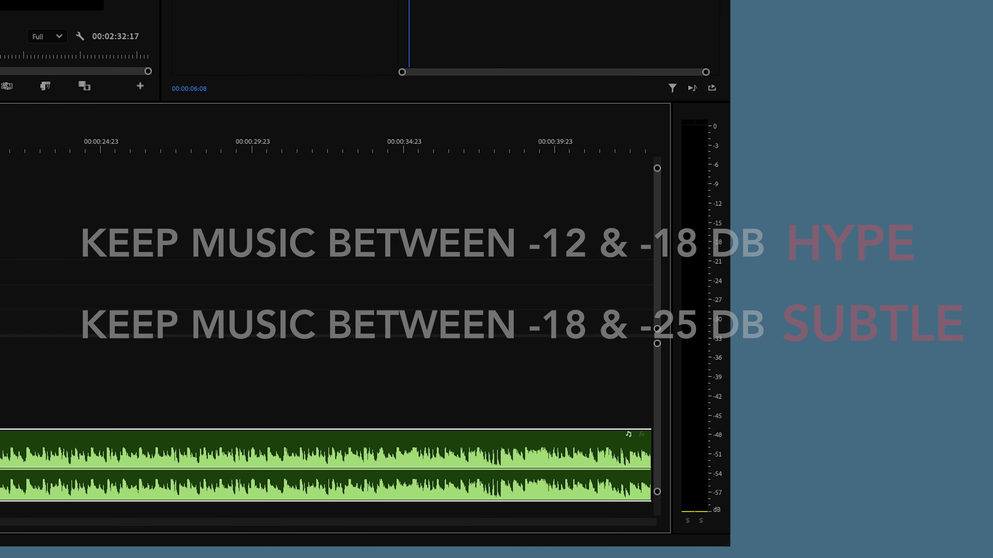
key(space)
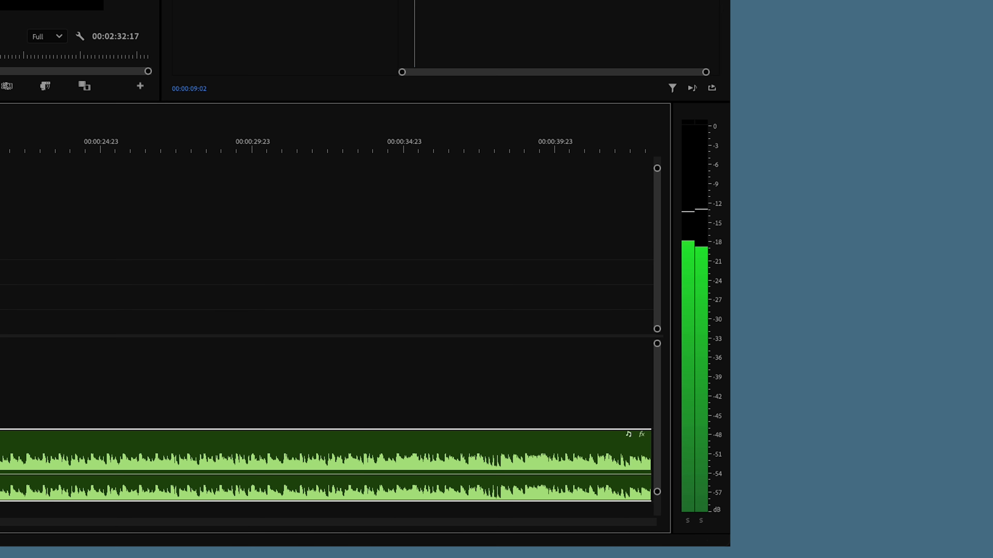
key(space)
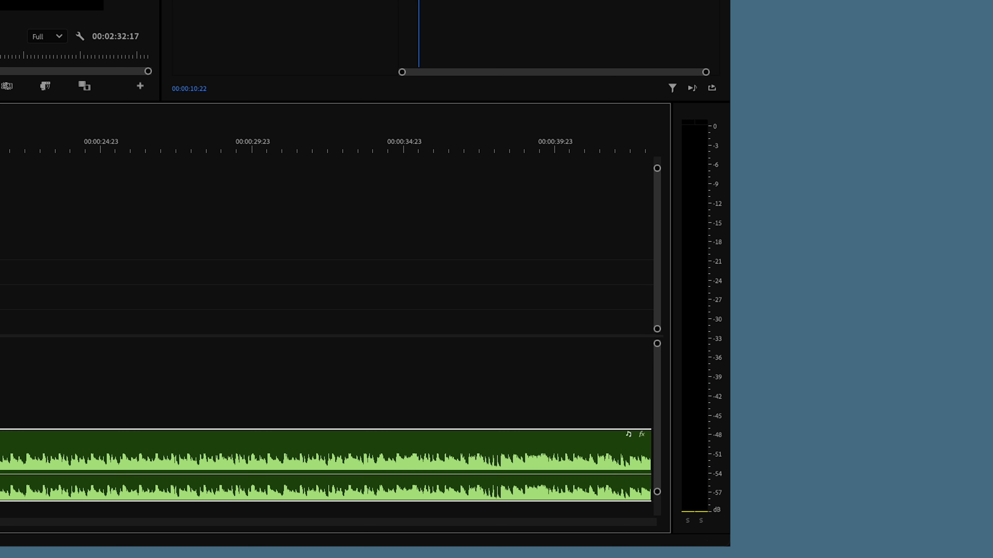
- Lower the music clip's volume three more increments to about -12.81 dB and replay it from the start
key(bracketleft)
key(bracketleft)
key(bracketleft)
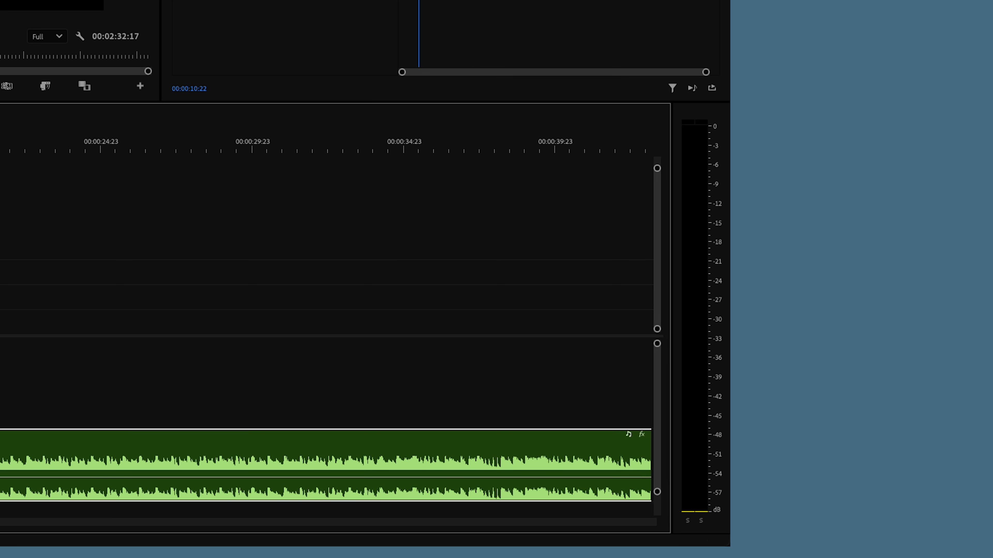
key(Up)
key(space)
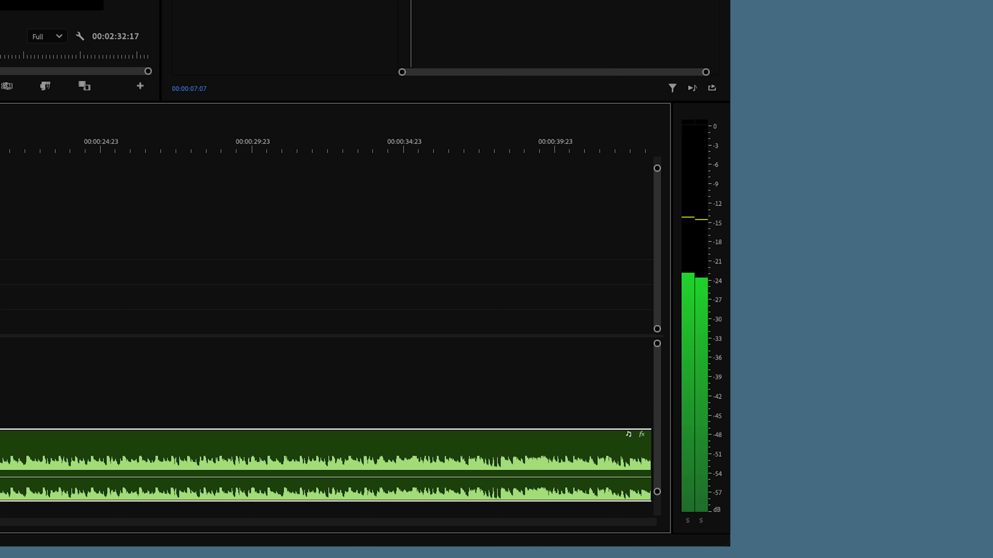
key(space)
- Re-enable the dialogue clip and play it together with the music from 00:00:01:03
click(297, 454)
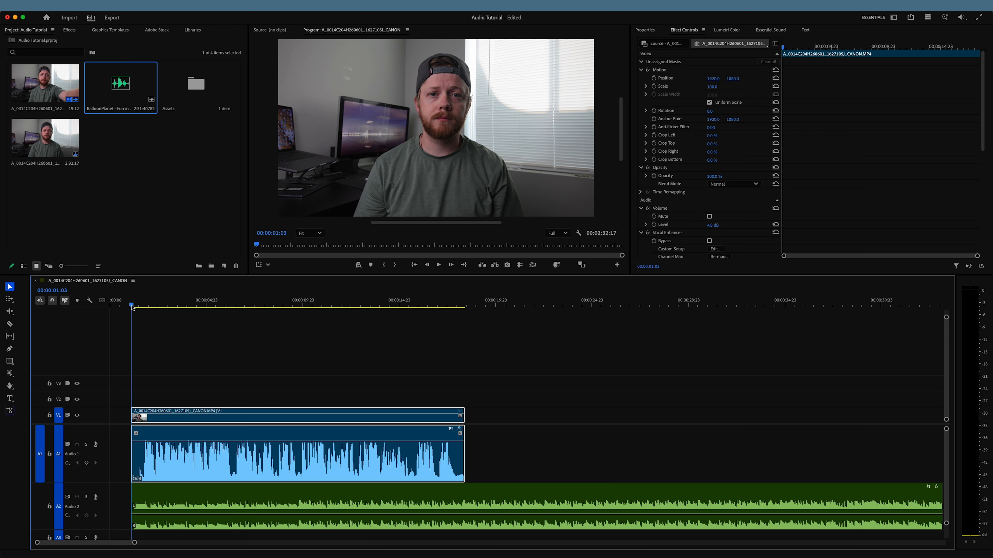
key(space)
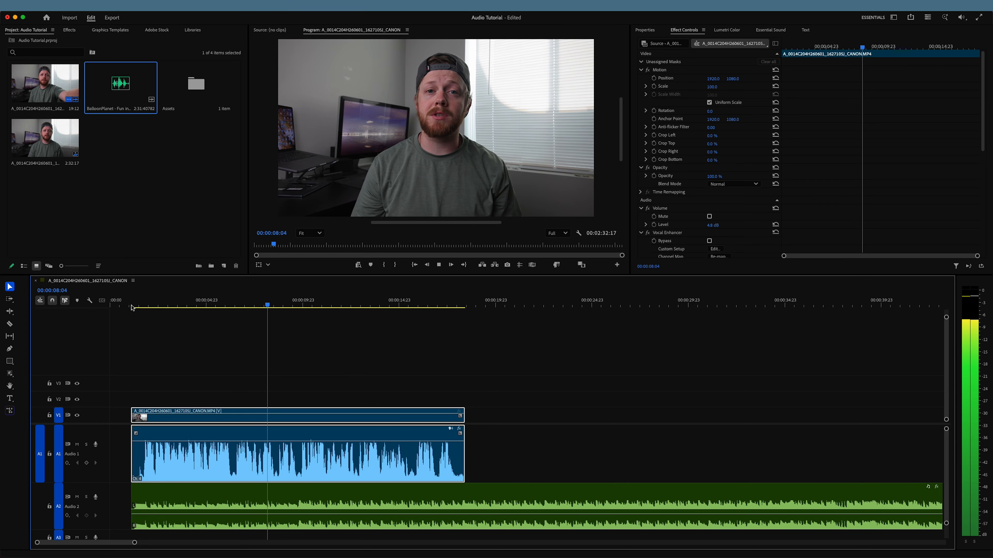
key(space)
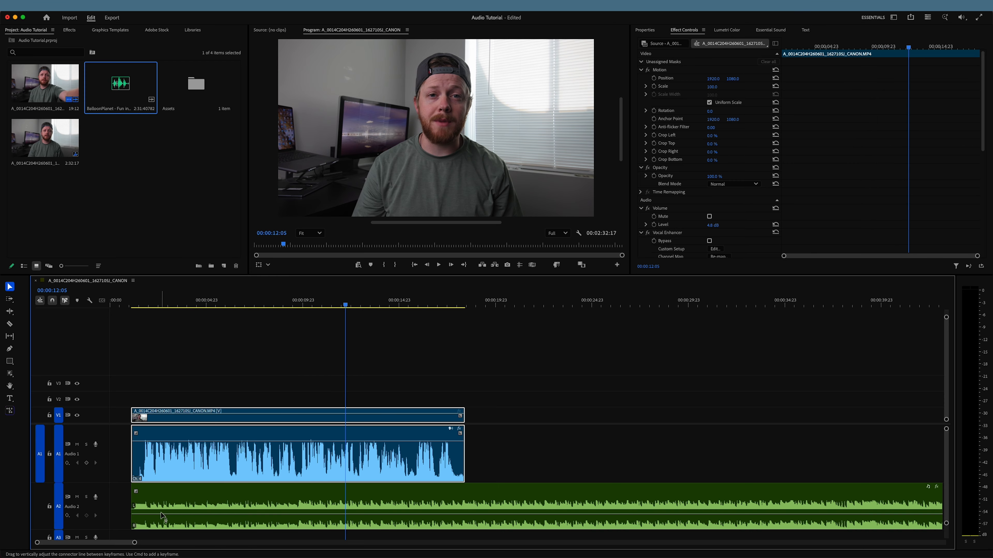
- Add two volume keyframes near the beginning of the music clip with the Pen tool and raise the first to about -7.1 dB
mouse_move(161, 513)
key(p)
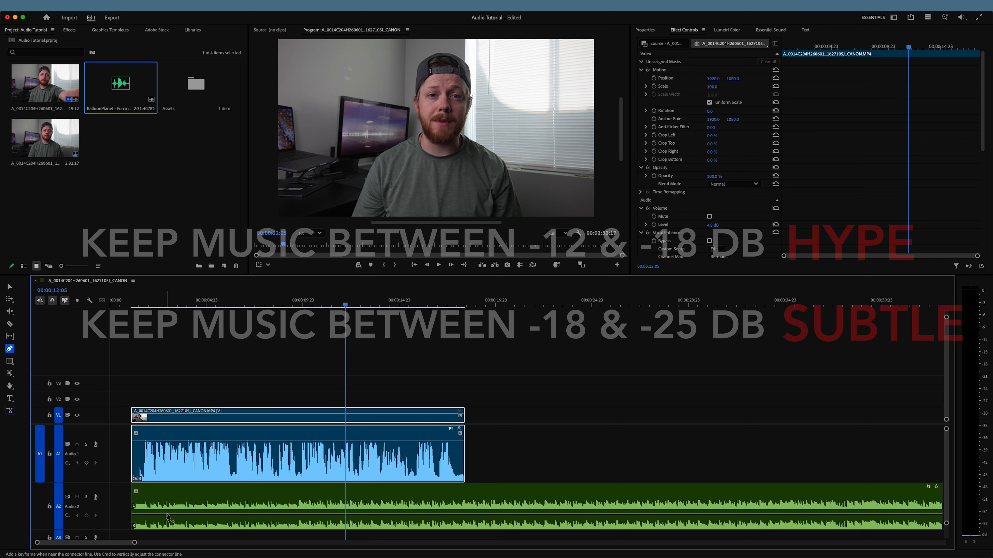
click(183, 515)
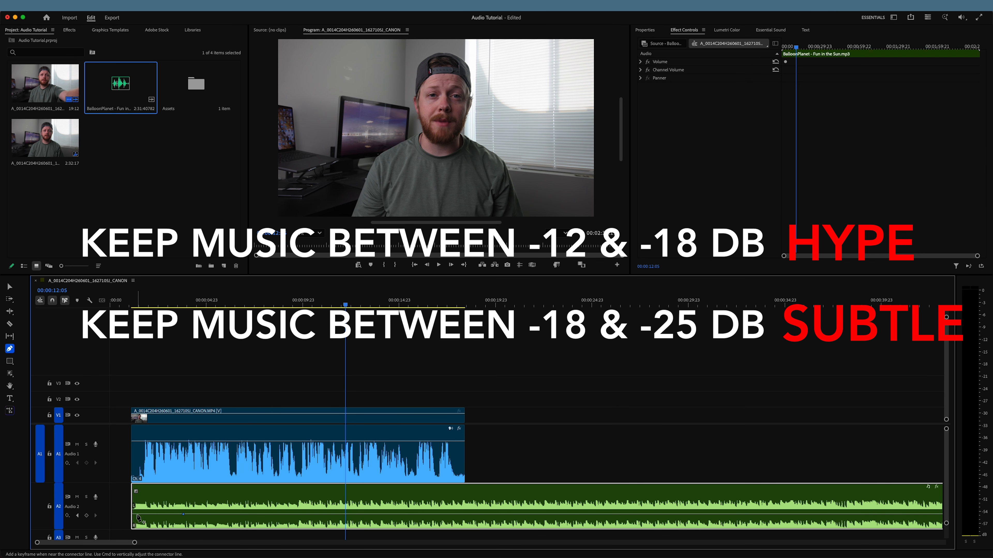
drag(137, 515, 137, 513)
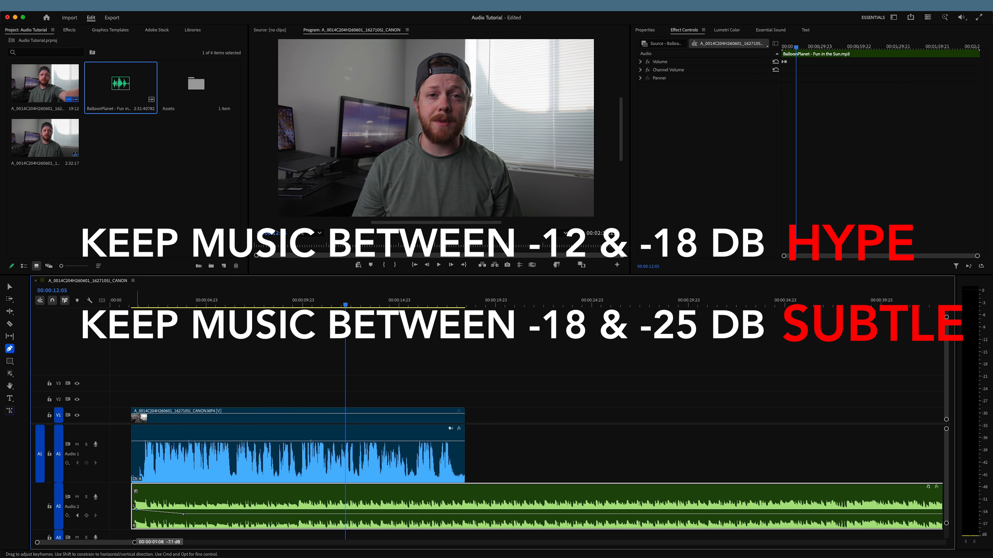
drag(136, 510, 136, 511)
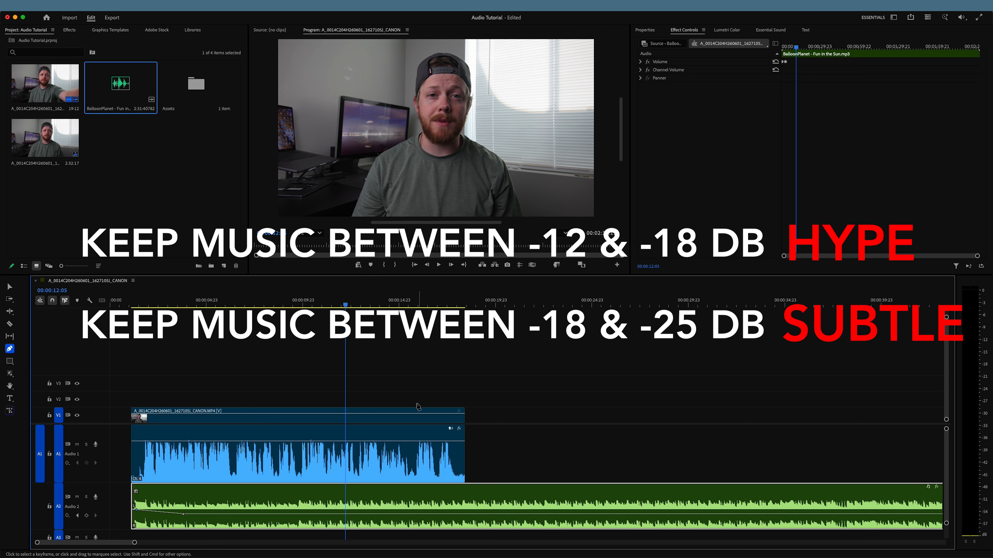
- Add music volume keyframes at 00:00:17:02 and just past the dialogue's end, lower the second, and play through the transition
drag(378, 305, 440, 313)
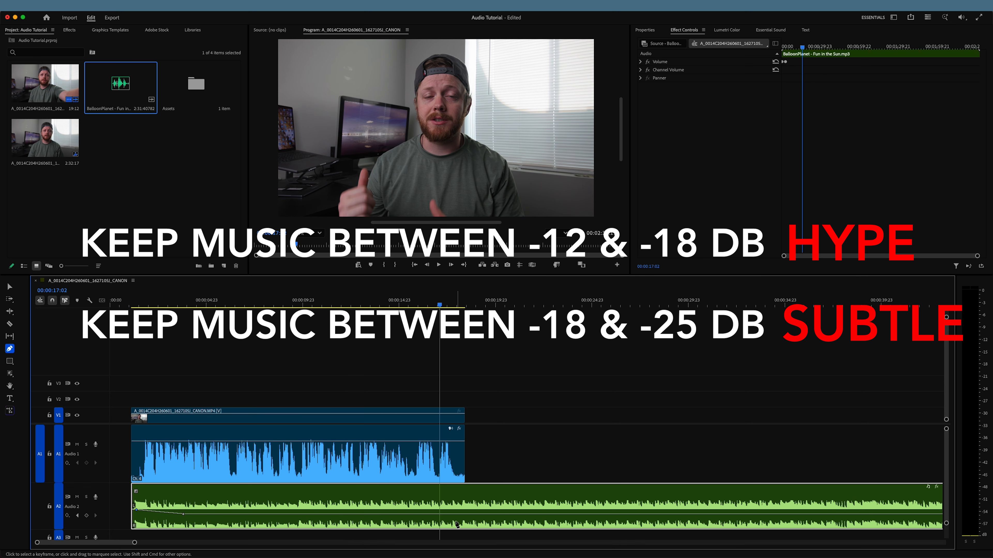
click(440, 514)
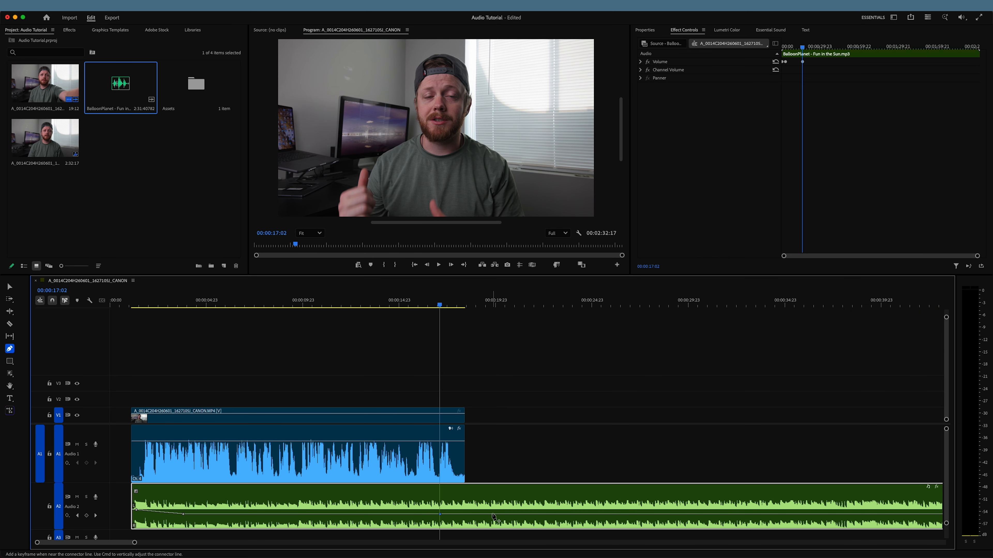
drag(492, 515, 491, 517)
click(472, 305)
key(space)
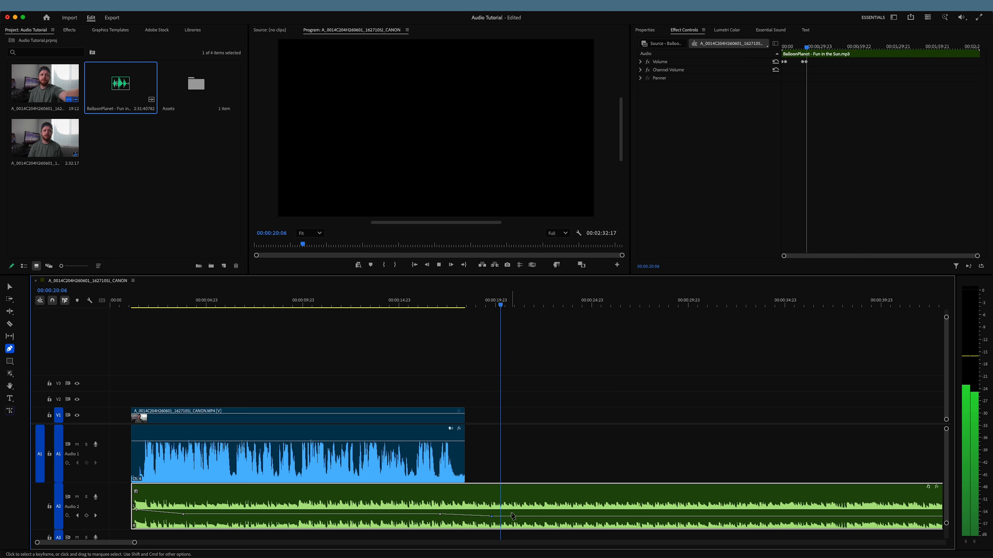
key(space)
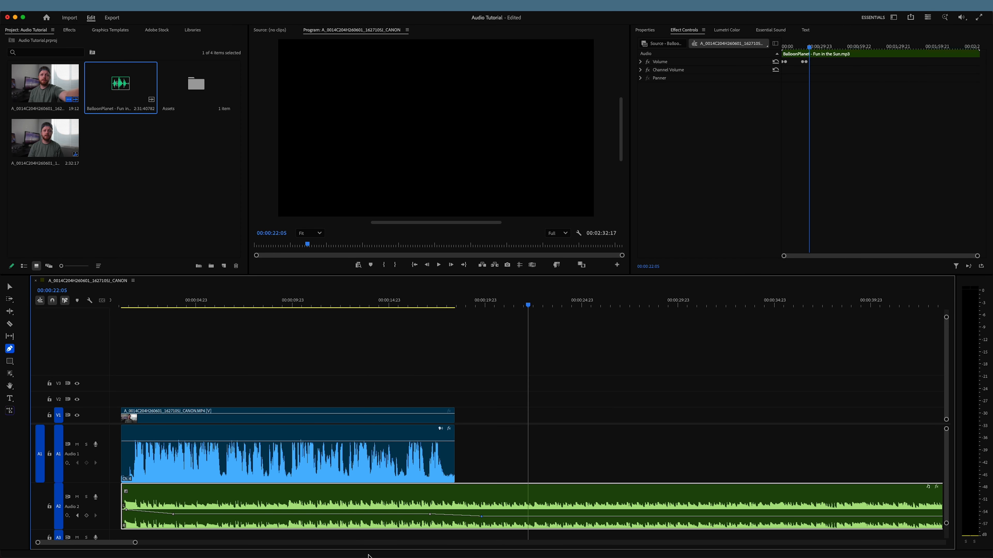
- Lower the music's last volume keyframe slightly further and replay the transition from shortly before the dialogue ends
drag(482, 517, 482, 518)
click(421, 305)
key(space)
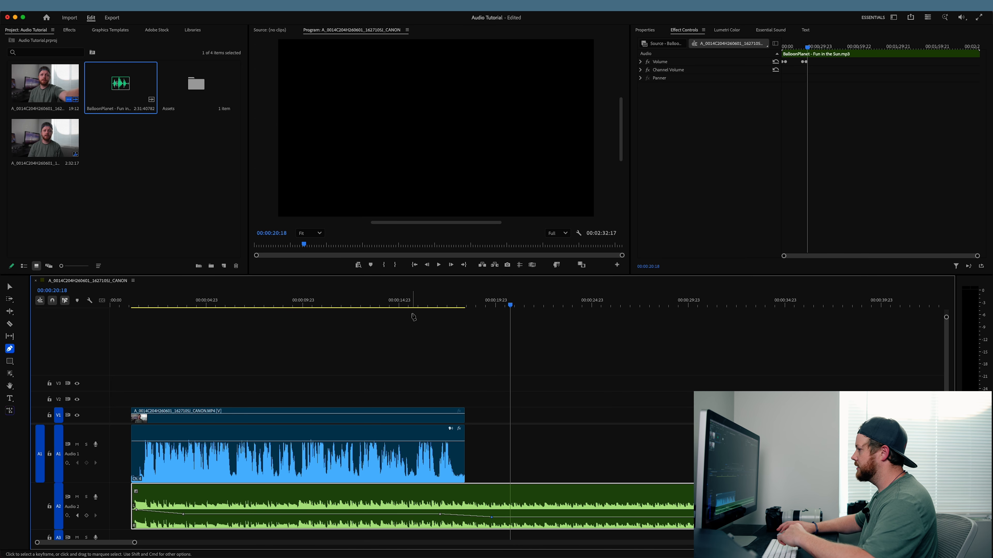
click(424, 305)
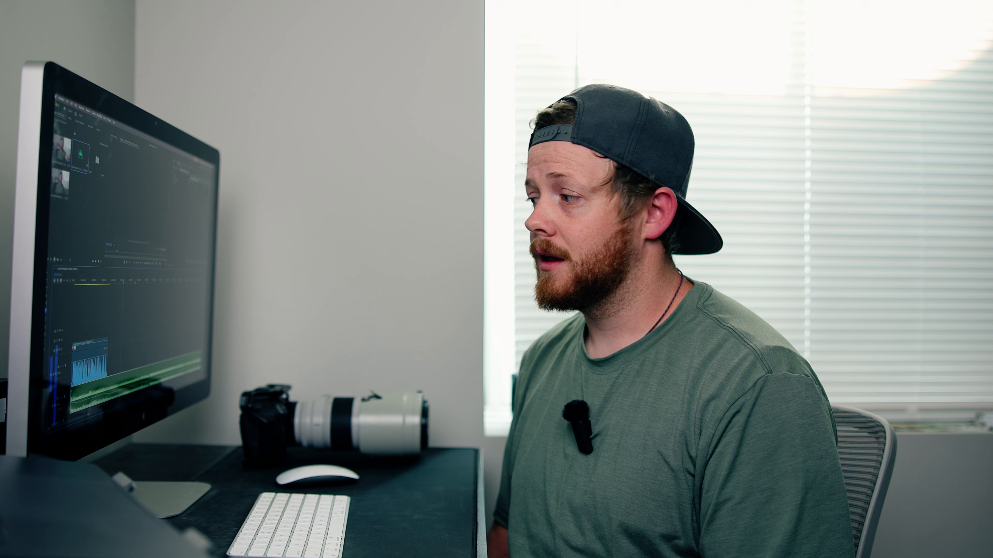